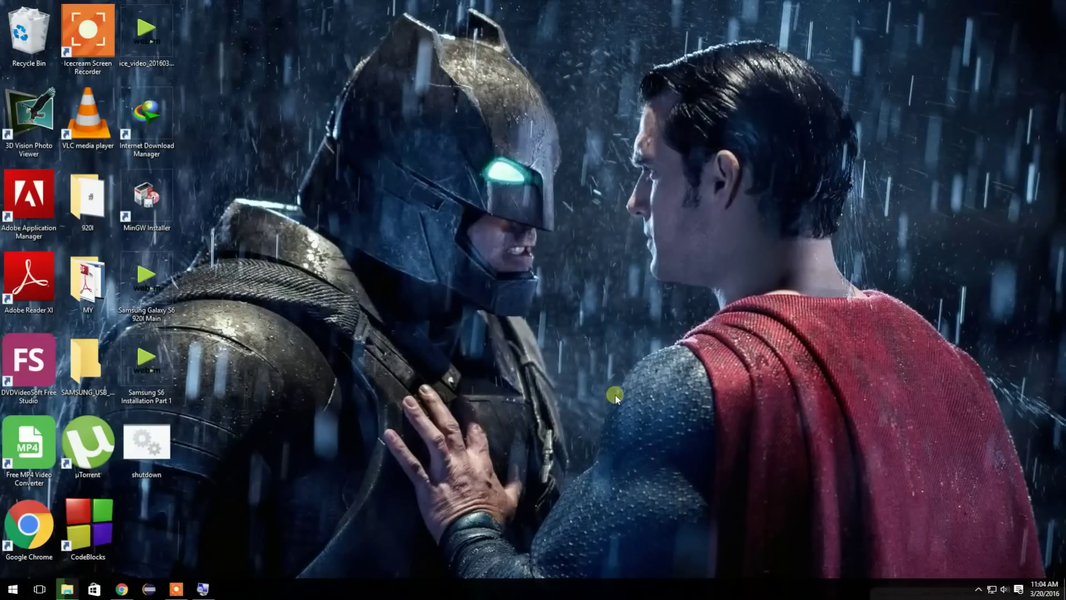
Step: Refresh the Windows desktop twice from its right-click menu
{"action": "right_click", "coordinate": [585, 348]}
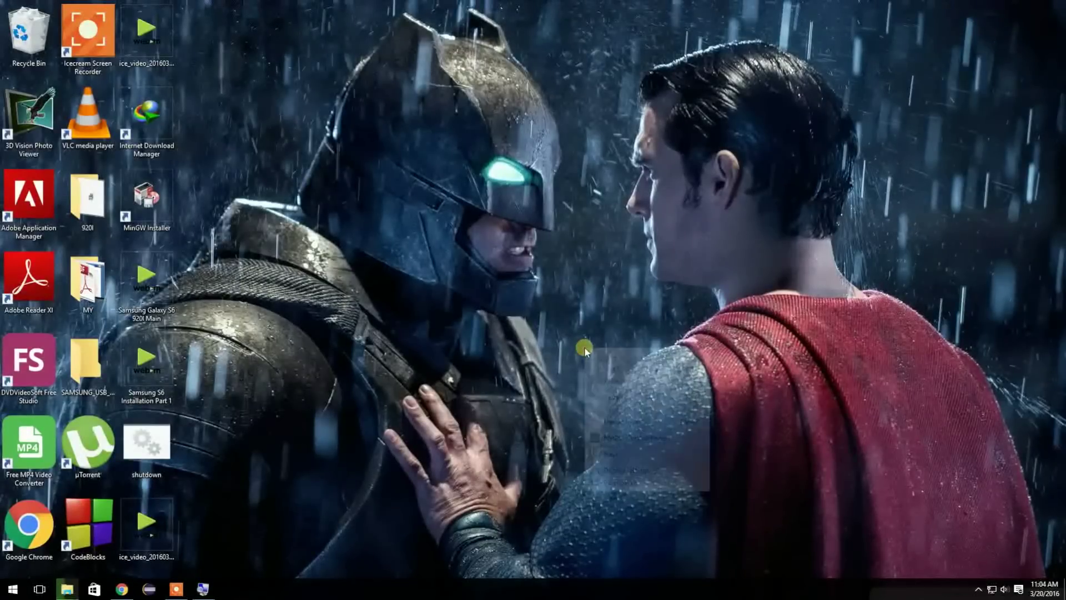
{"action": "left_click", "coordinate": [623, 383]}
{"action": "right_click", "coordinate": [622, 329]}
{"action": "left_click", "coordinate": [642, 362]}
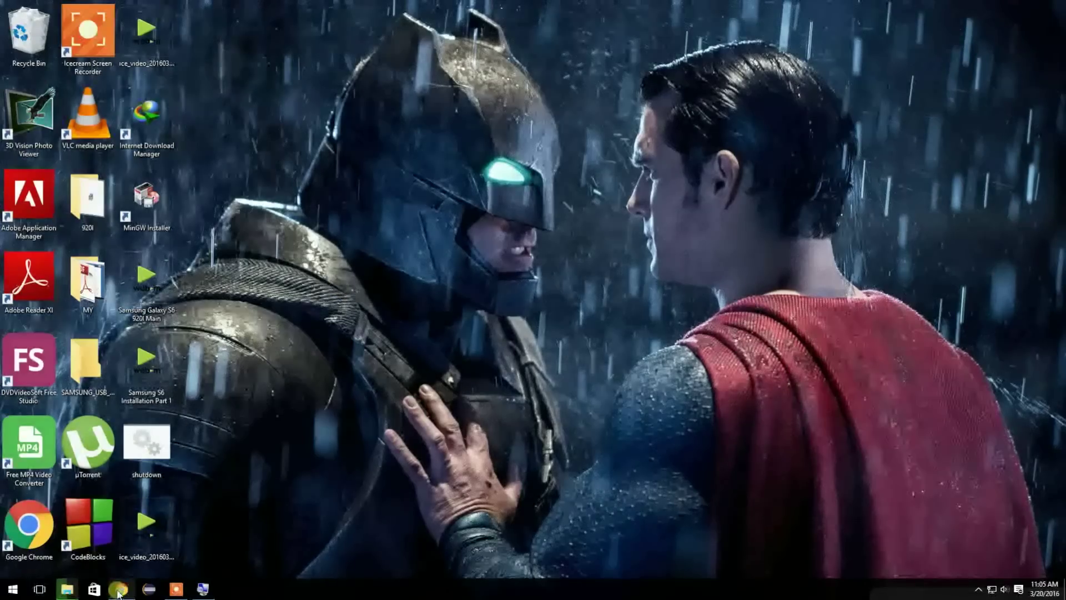
Step: In SamMobile's Find Firmware box, search 920I and choose SM-G920I (Galaxy S6)
{"action": "left_click", "coordinate": [118, 591]}
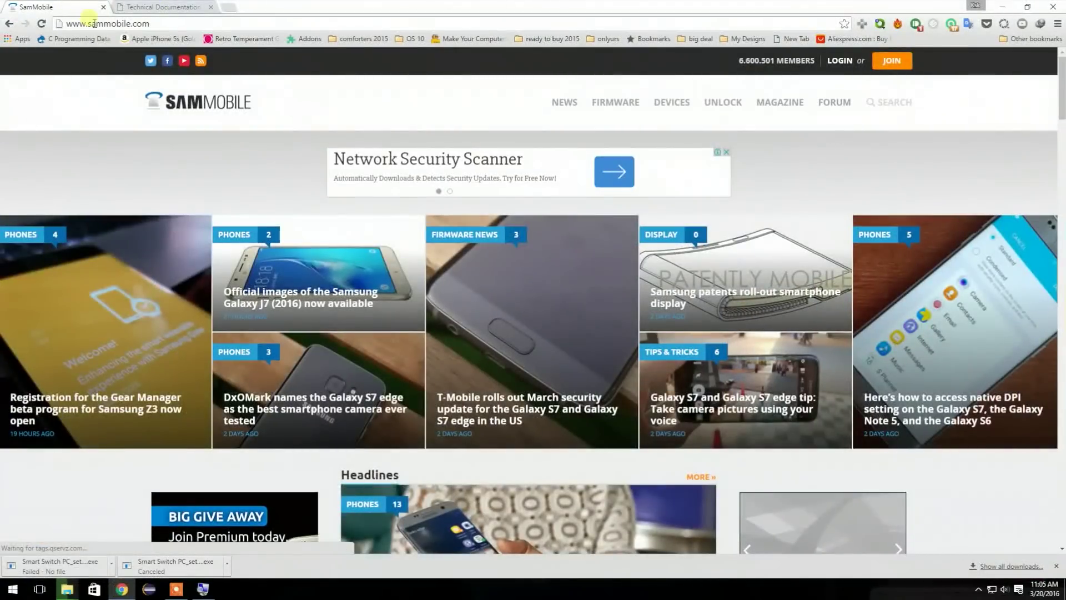
{"action": "left_click", "coordinate": [93, 22]}
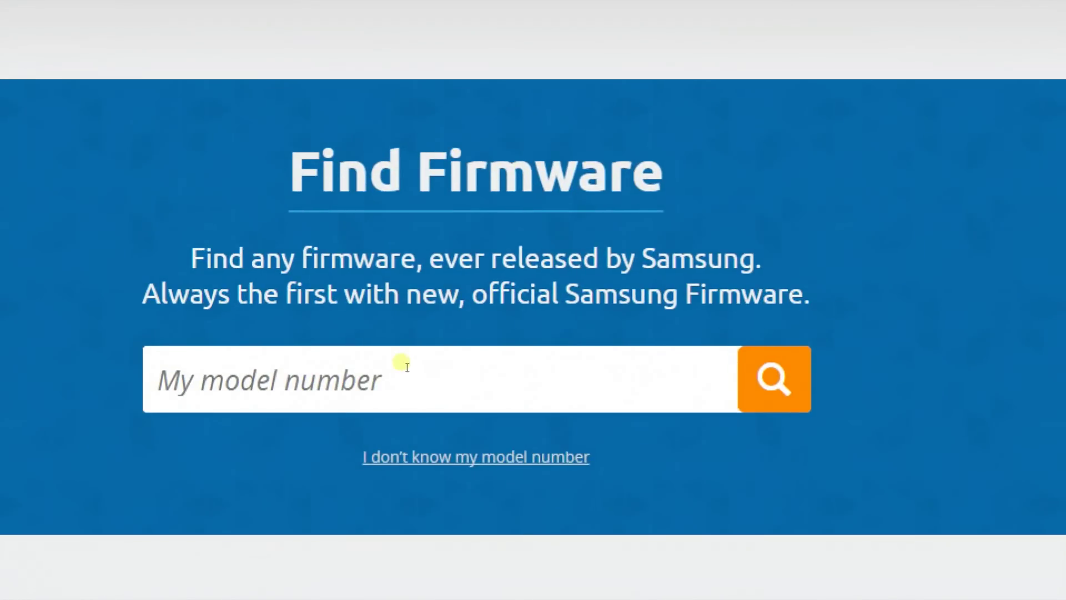
{"action": "left_click", "coordinate": [433, 371]}
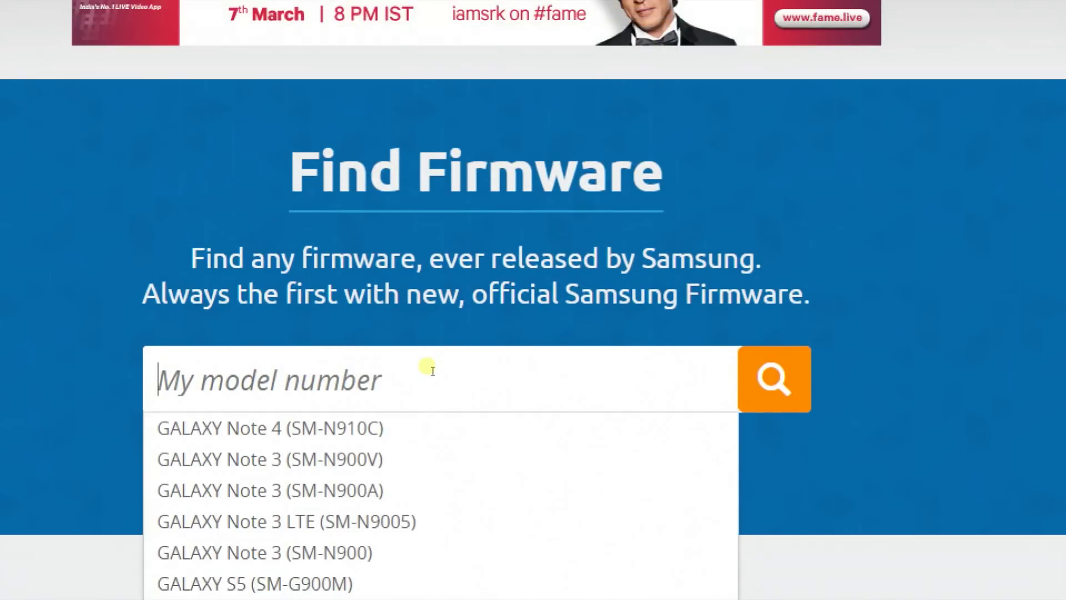
{"action": "type", "text": "920I"}
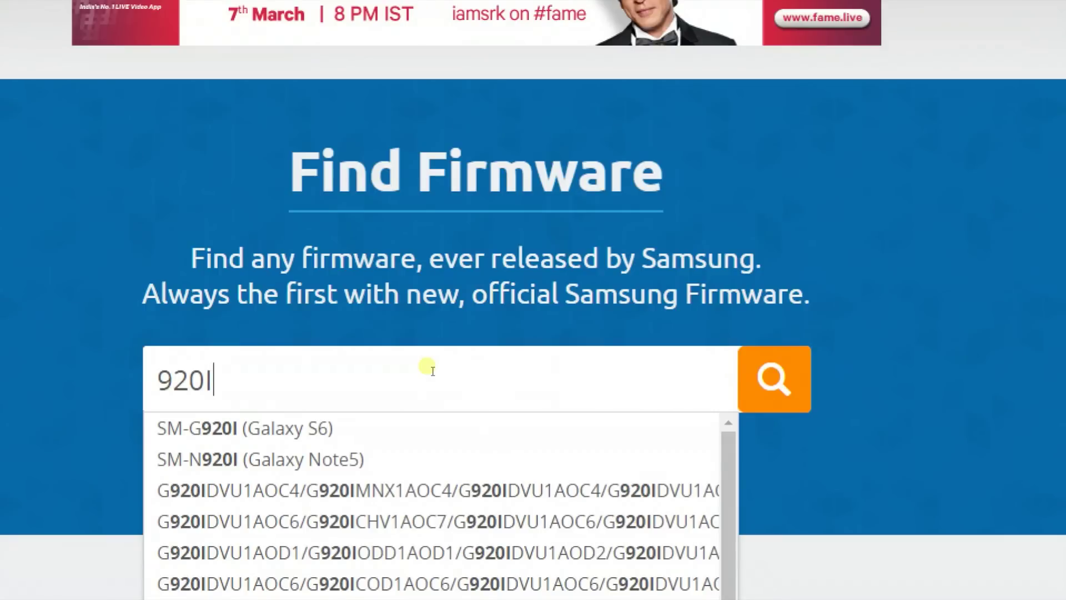
{"action": "key", "text": "BackSpace"}
{"action": "type", "text": "F"}
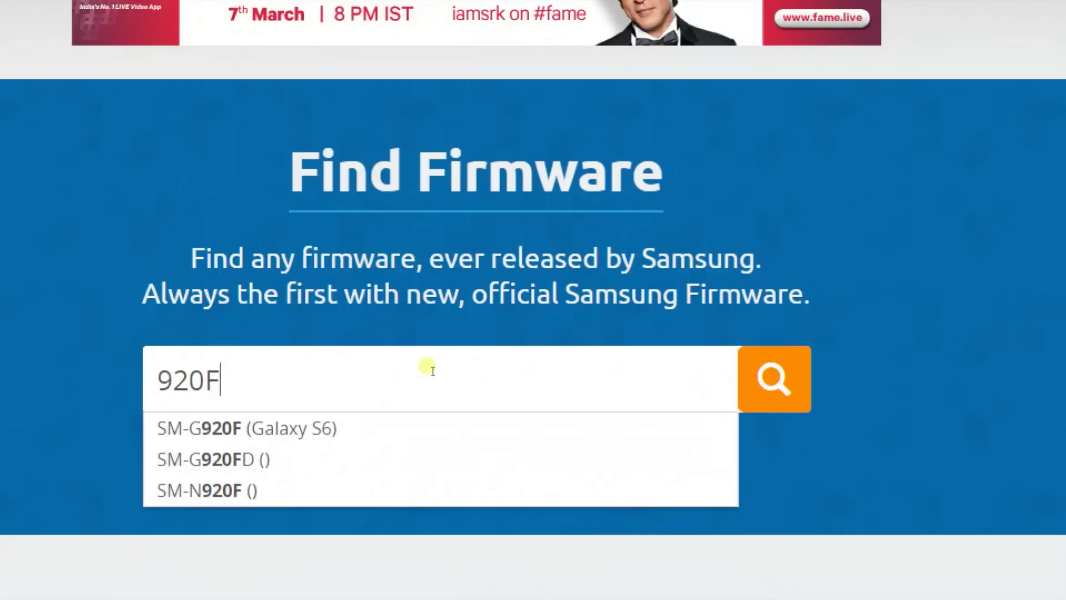
{"action": "key", "text": "BackSpace"}
{"action": "key", "text": "BackSpace"}
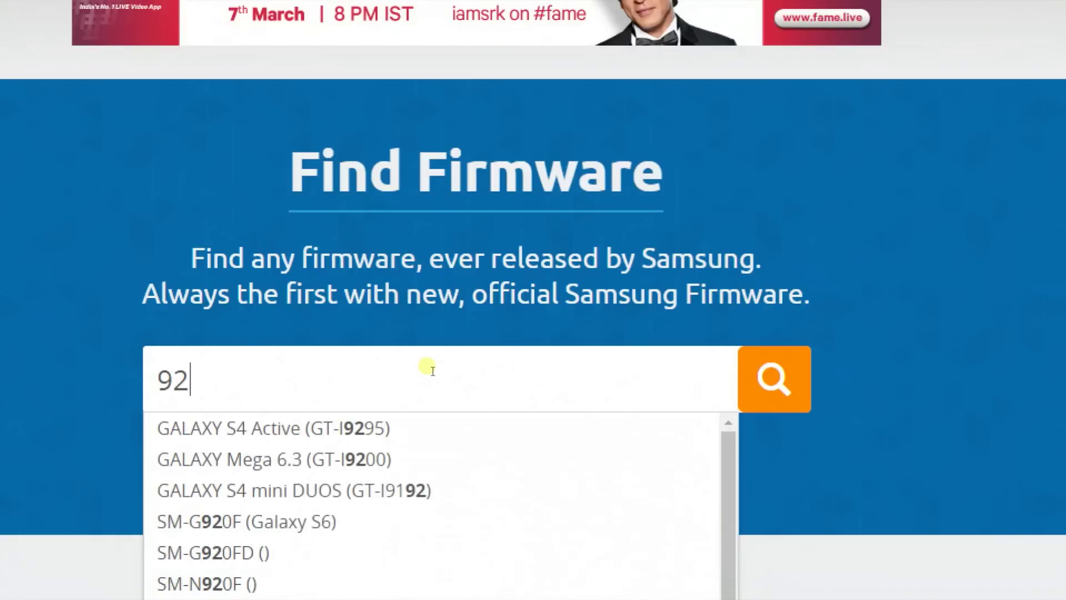
{"action": "type", "text": "5F"}
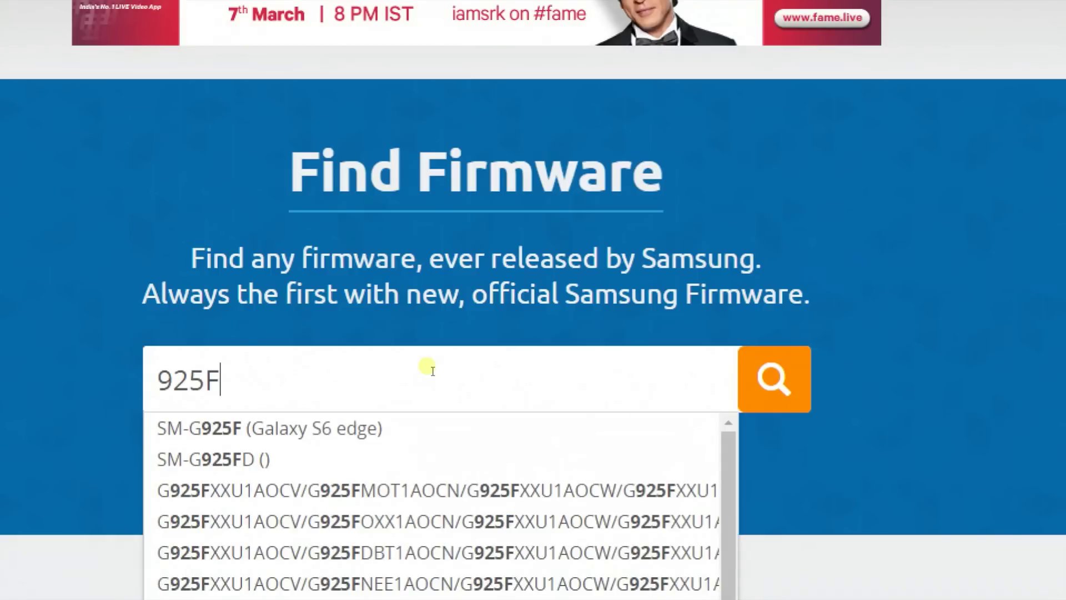
{"action": "key", "text": "BackSpace"}
{"action": "key", "text": "BackSpace"}
{"action": "type", "text": "0I"}
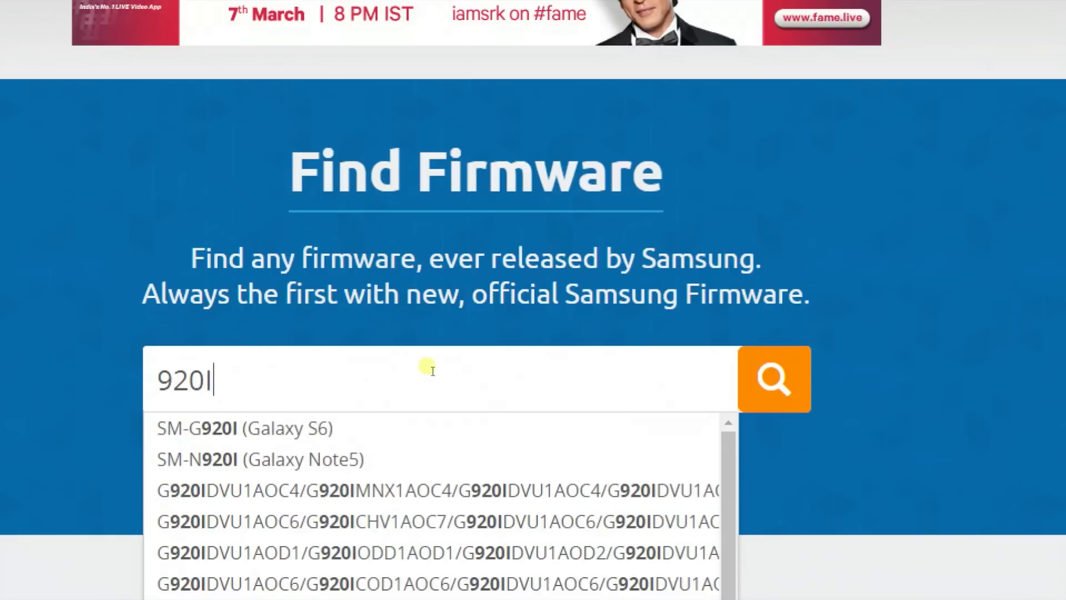
{"action": "key", "text": "Down"}
{"action": "key", "text": "Return"}
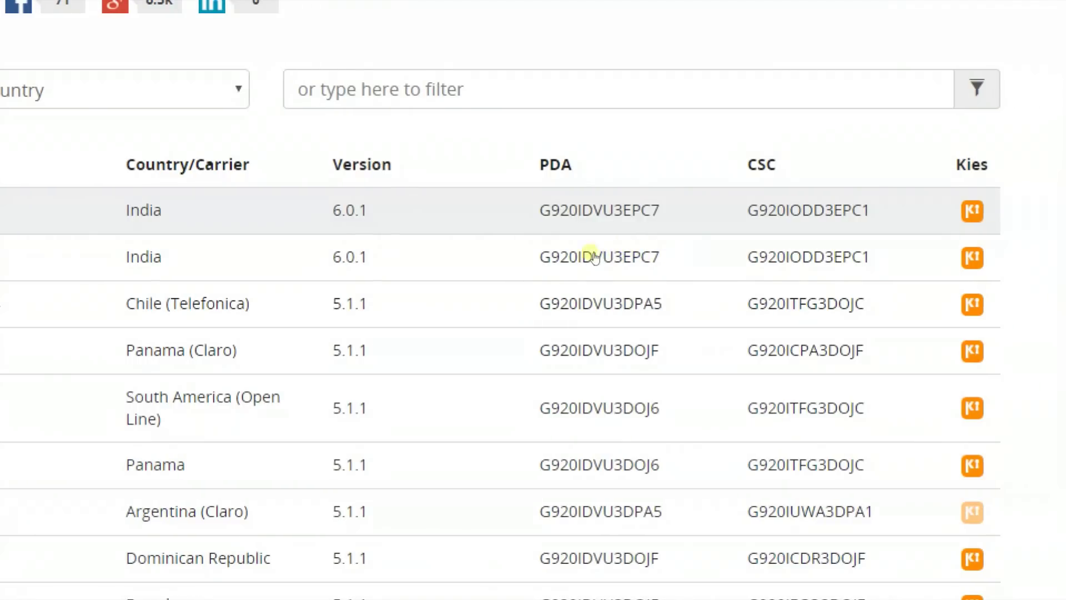
Step: Open the India 6.0.1 SM-G920I download page and highlight PDA code G920IDVU3EPC7
{"action": "left_click", "coordinate": [546, 256]}
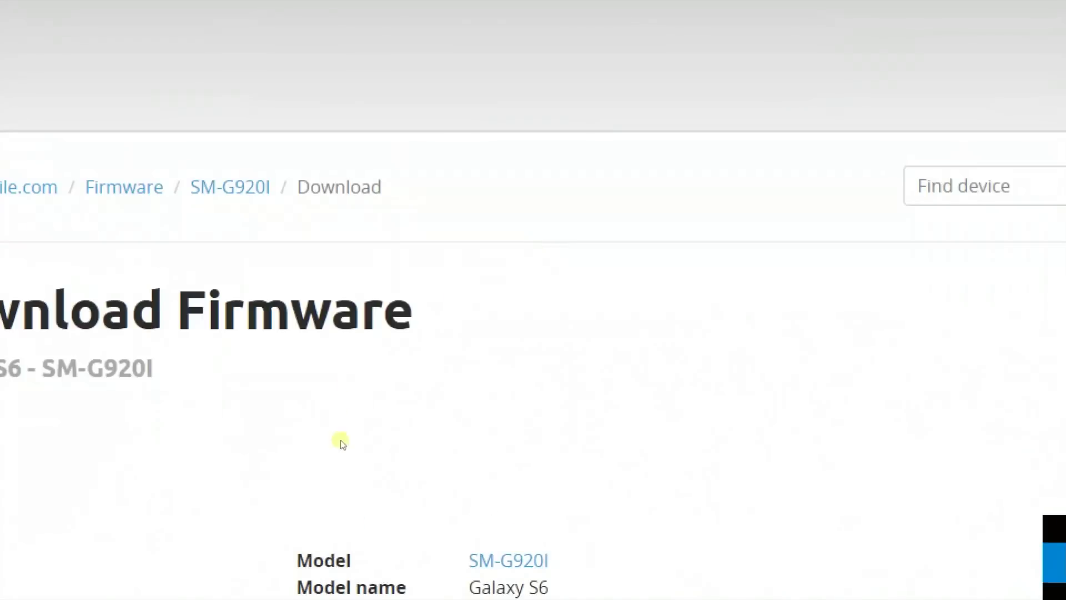
{"action": "scroll", "coordinate": [469, 492], "scroll_direction": "down", "scroll_amount": 3}
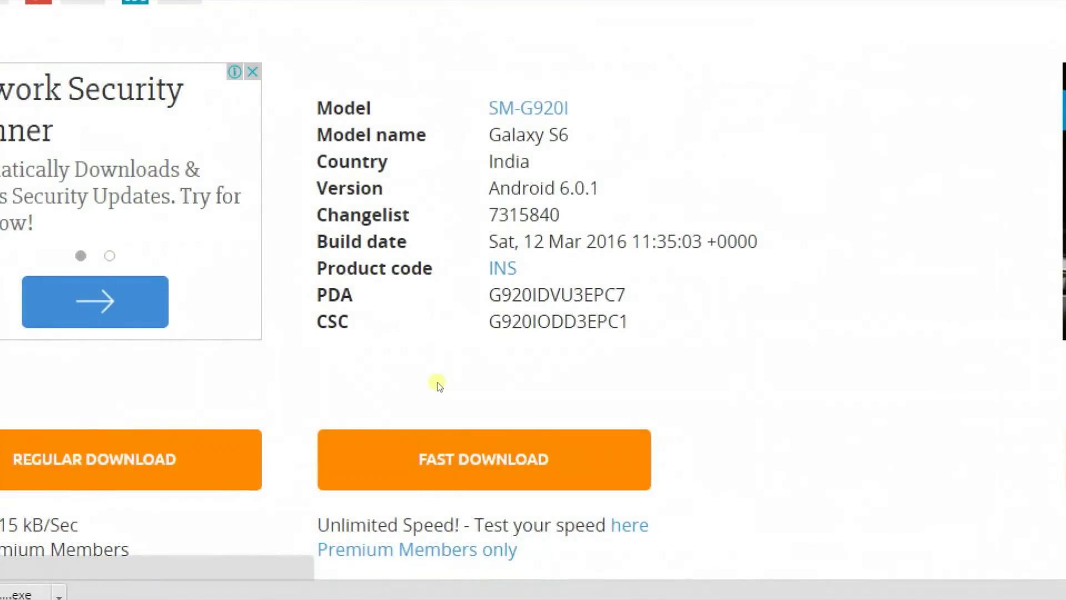
{"action": "left_click_drag", "start_coordinate": [437, 409], "coordinate": [529, 424]}
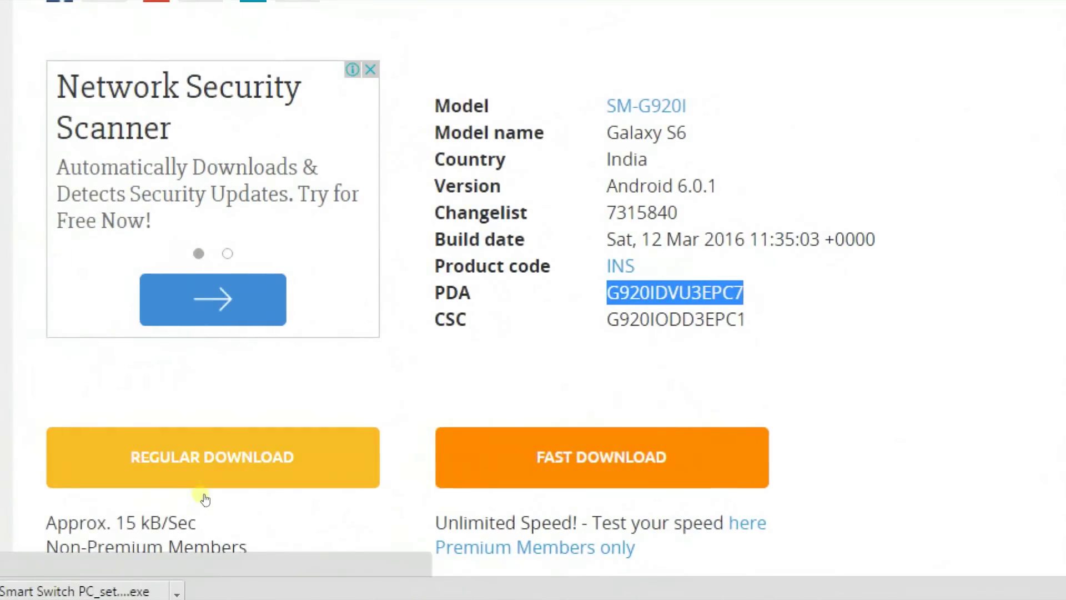
{"action": "scroll", "coordinate": [204, 499], "scroll_direction": "down", "scroll_amount": 10}
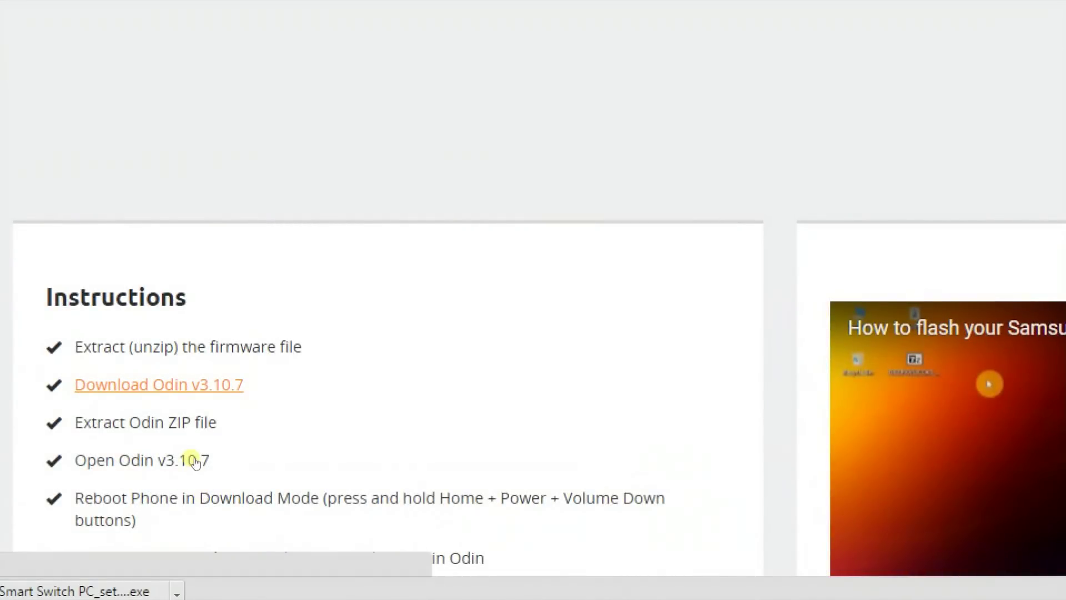
{"action": "scroll", "coordinate": [238, 408], "scroll_direction": "up", "scroll_amount": 10}
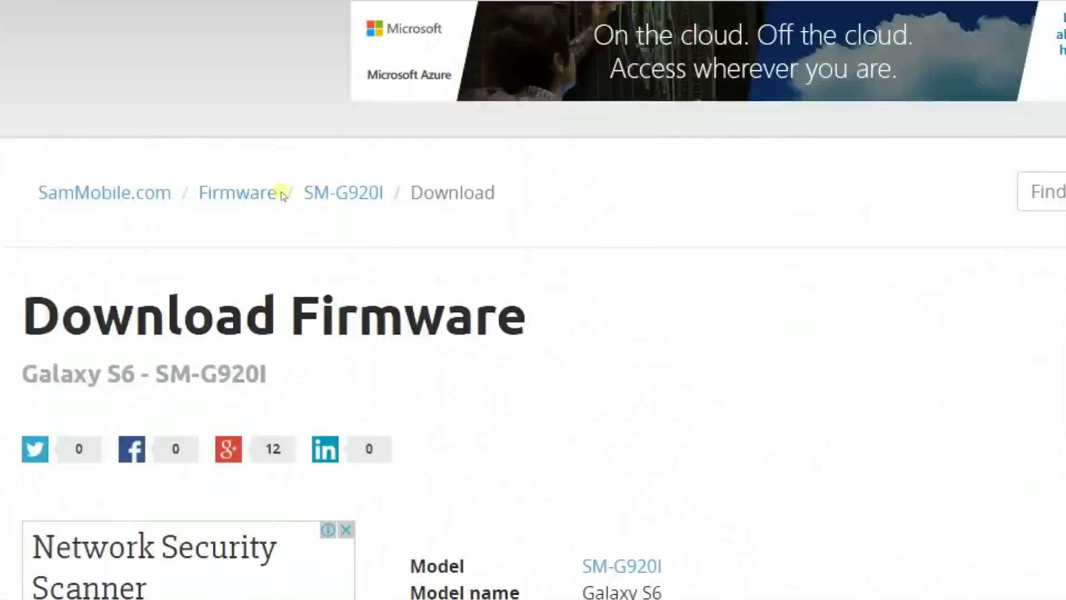
{"action": "left_click", "coordinate": [170, 8]}
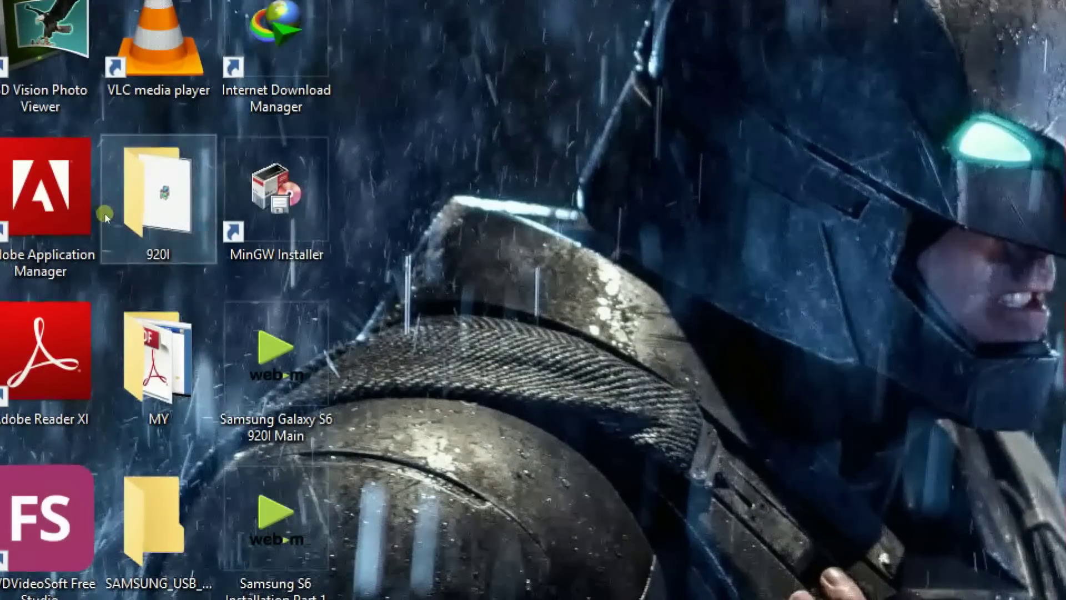
Step: Open the desktop's 920I folder and show its files as large icons
{"action": "double_click", "coordinate": [176, 308]}
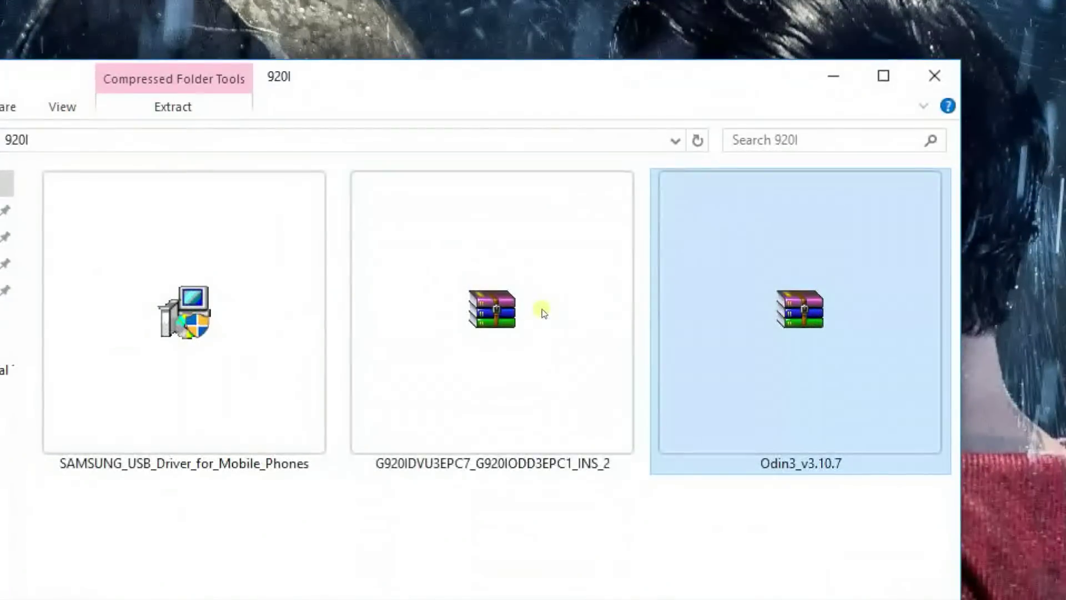
{"action": "left_click_drag", "start_coordinate": [835, 473], "coordinate": [373, 114]}
{"action": "key", "text": "alt+v"}
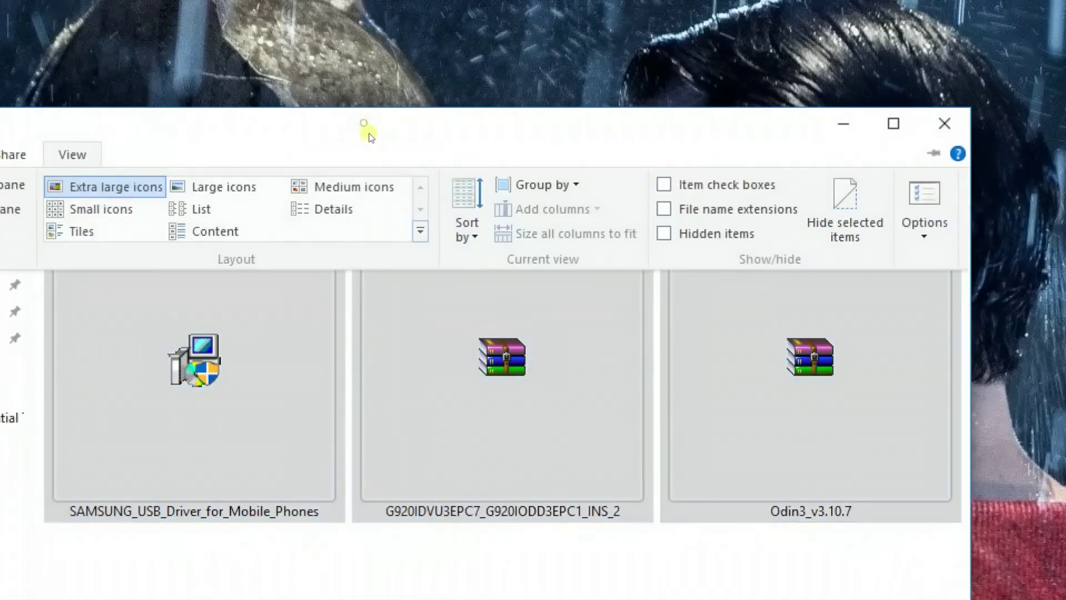
{"action": "key", "text": "Right"}
{"action": "key", "text": "Return"}
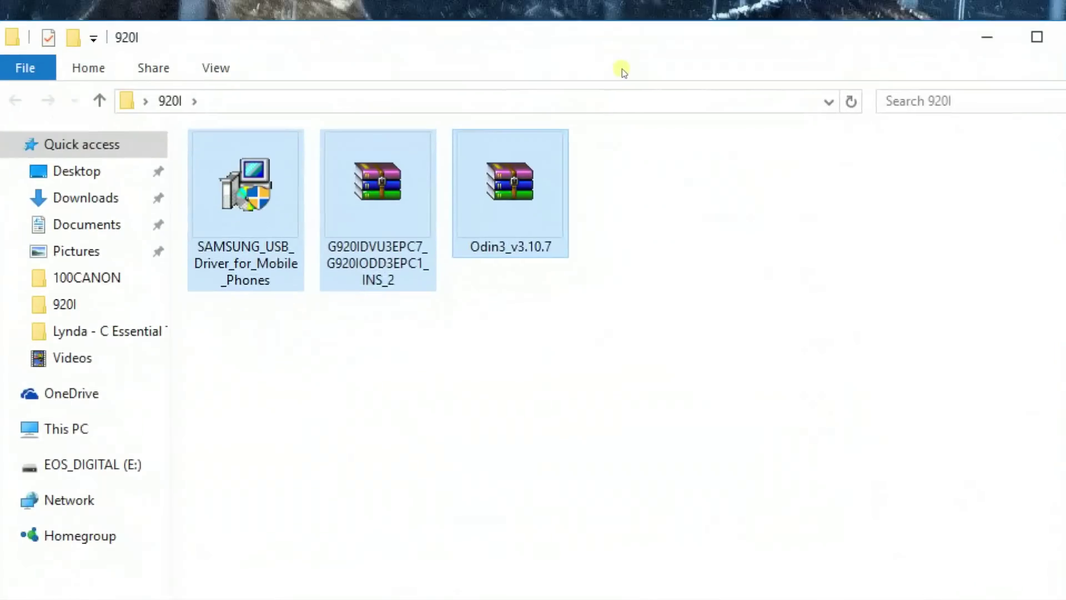
Step: Open the firmware archive, then select the Samsung USB driver installer
{"action": "left_click_drag", "start_coordinate": [763, 369], "coordinate": [144, 191]}
{"action": "left_click_drag", "start_coordinate": [413, 118], "coordinate": [469, 178]}
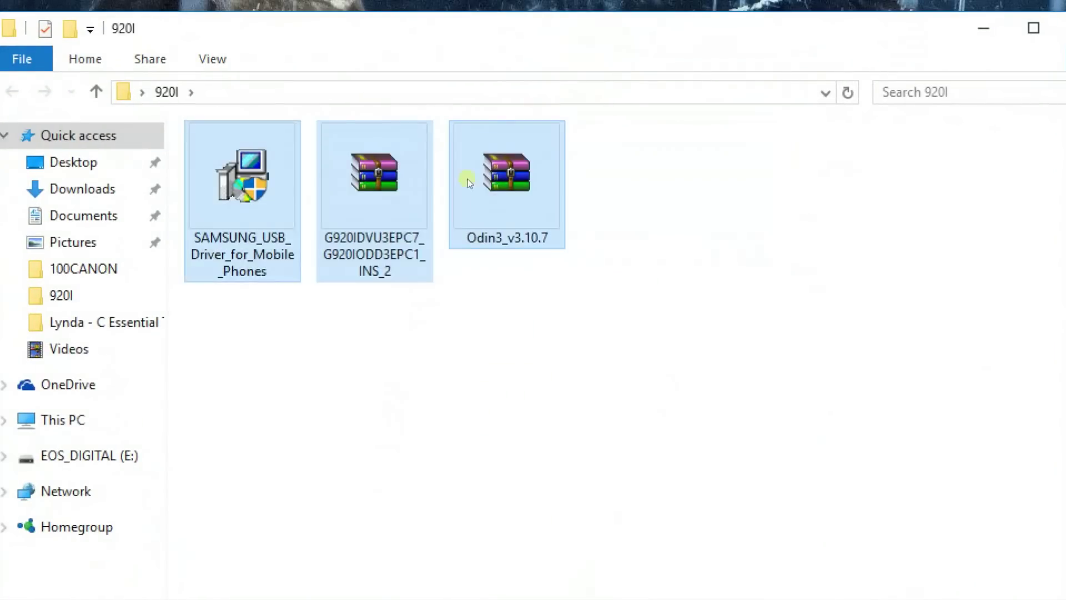
{"action": "left_click", "coordinate": [476, 200]}
{"action": "double_click", "coordinate": [508, 158]}
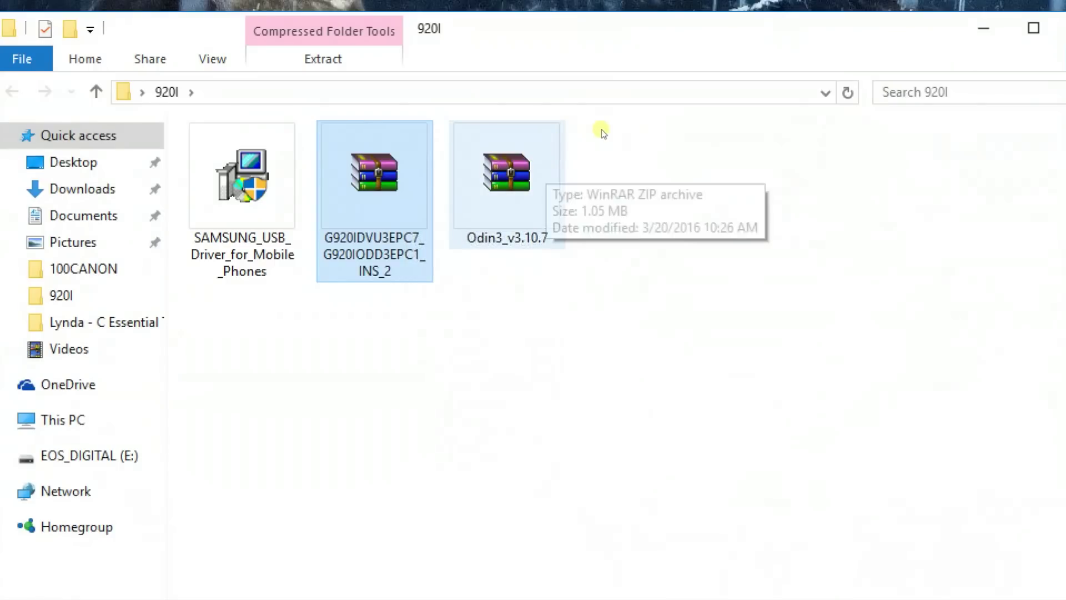
{"action": "key", "text": "shift+Left"}
{"action": "key", "text": "Left"}
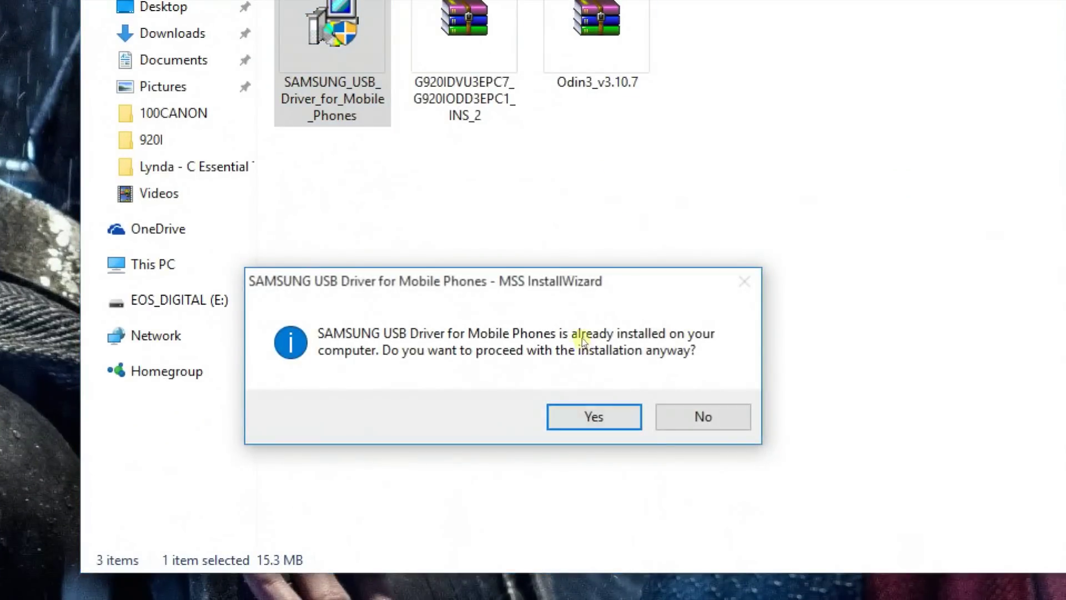
Step: Cancel the Samsung USB Driver InstallWizard installation and confirm closing it
{"action": "key", "text": "Return"}
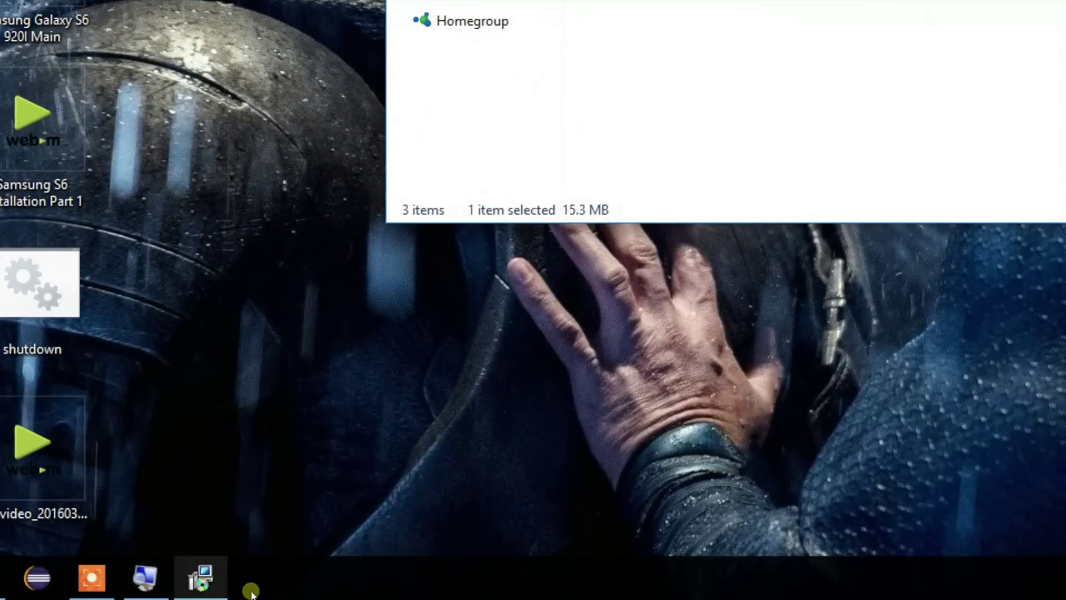
{"action": "left_click", "coordinate": [219, 585]}
{"action": "left_click", "coordinate": [672, 31]}
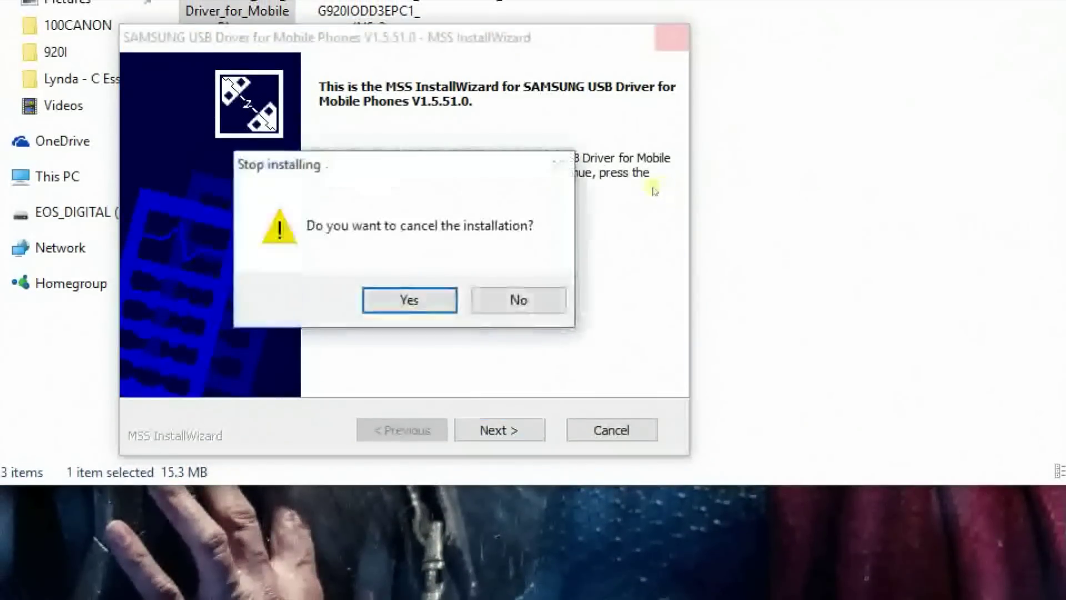
{"action": "key", "text": "Return"}
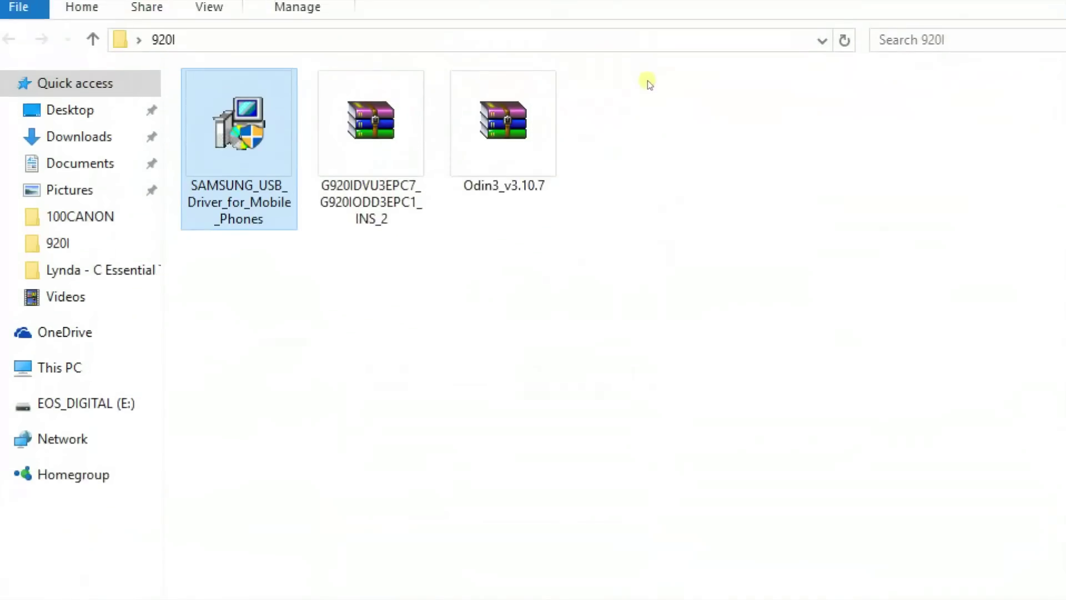
Step: Extract the Odin3_v3.10.7 archive into the 920I folder
{"action": "key", "text": "Right"}
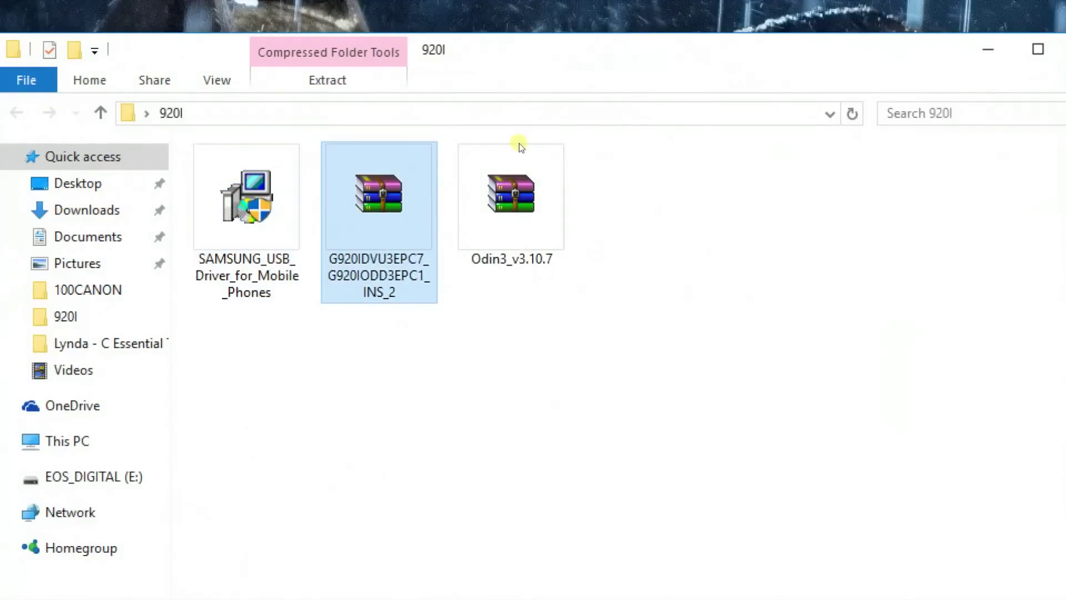
{"action": "left_click", "coordinate": [563, 144]}
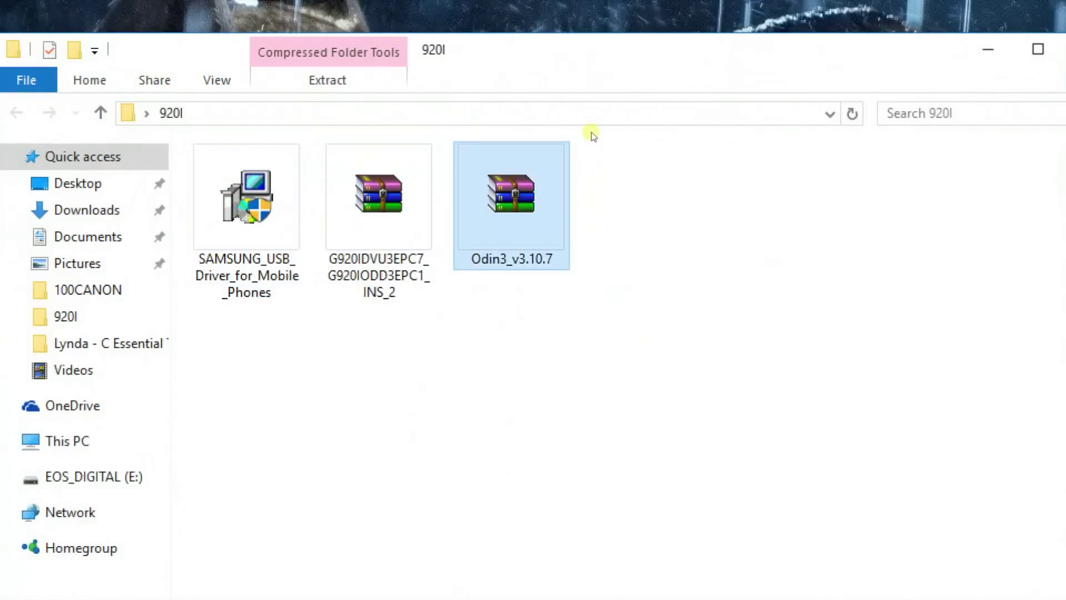
{"action": "key", "text": "shift+F10"}
{"action": "key", "text": "Down"}
{"action": "key", "text": "Down"}
{"action": "key", "text": "Down"}
{"action": "key", "text": "Down"}
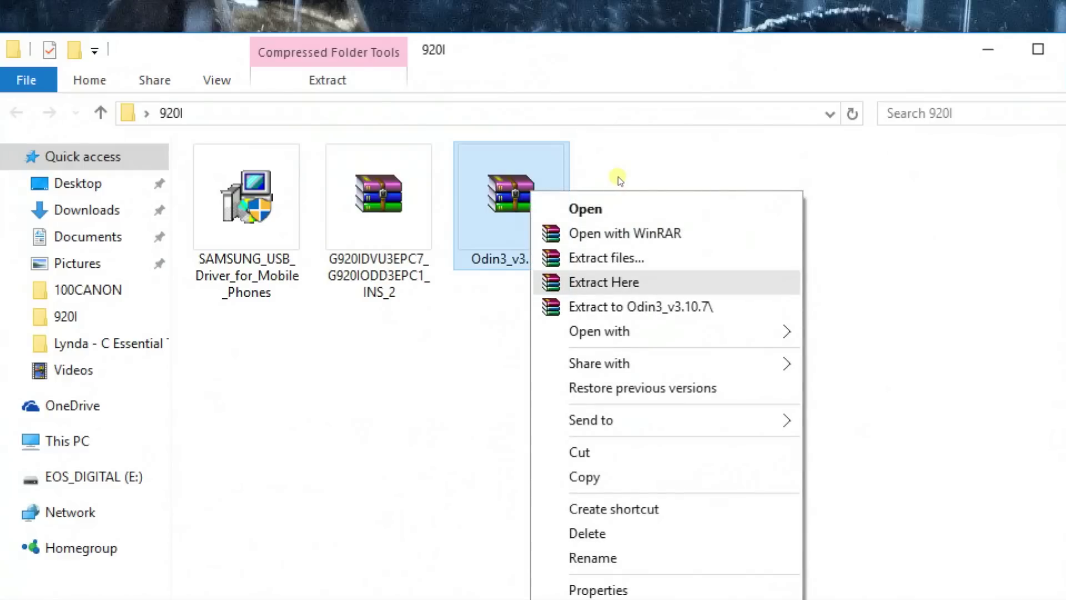
{"action": "key", "text": "Return"}
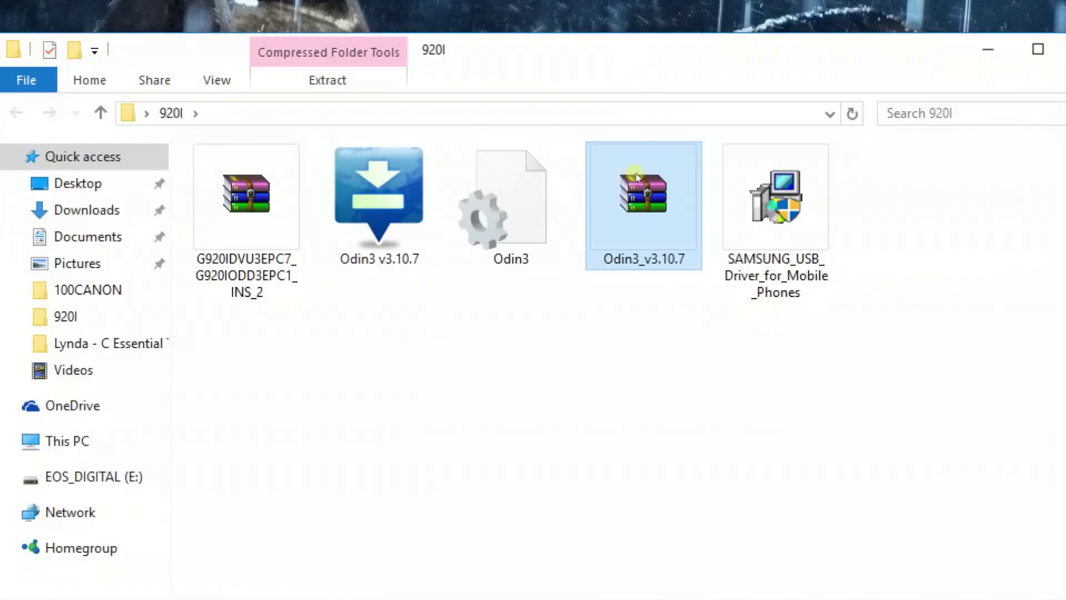
Step: Delete the Odin3_v3.10.7 archive and the Samsung USB driver installer
{"action": "left_click_drag", "start_coordinate": [345, 300], "coordinate": [508, 134]}
{"action": "left_click", "coordinate": [508, 135]}
{"action": "left_click", "coordinate": [631, 199]}
{"action": "key", "text": "Delete"}
{"action": "left_click", "coordinate": [642, 157]}
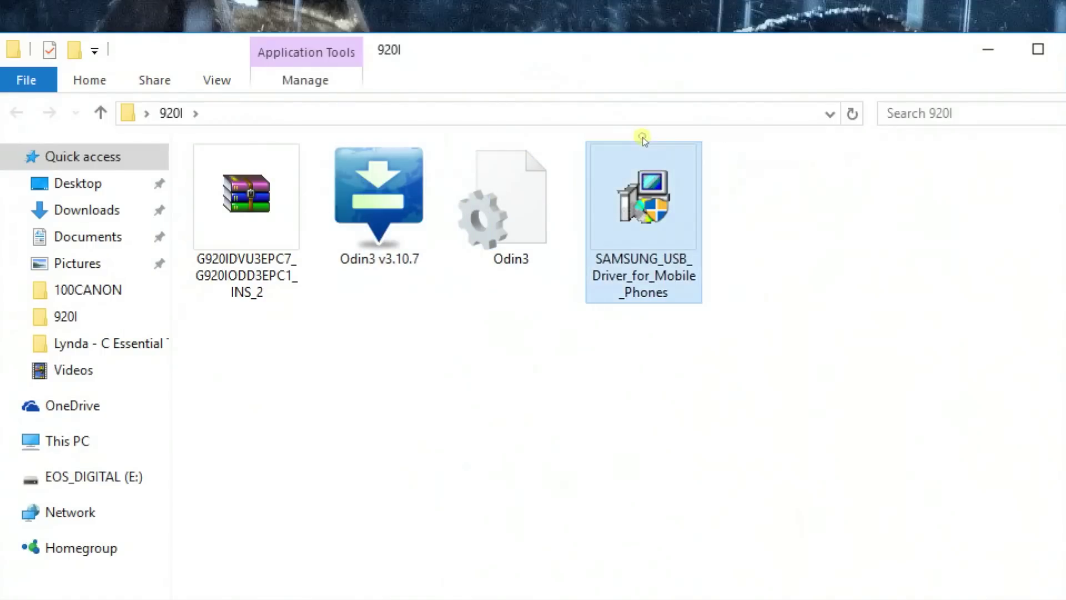
{"action": "key", "text": "Delete"}
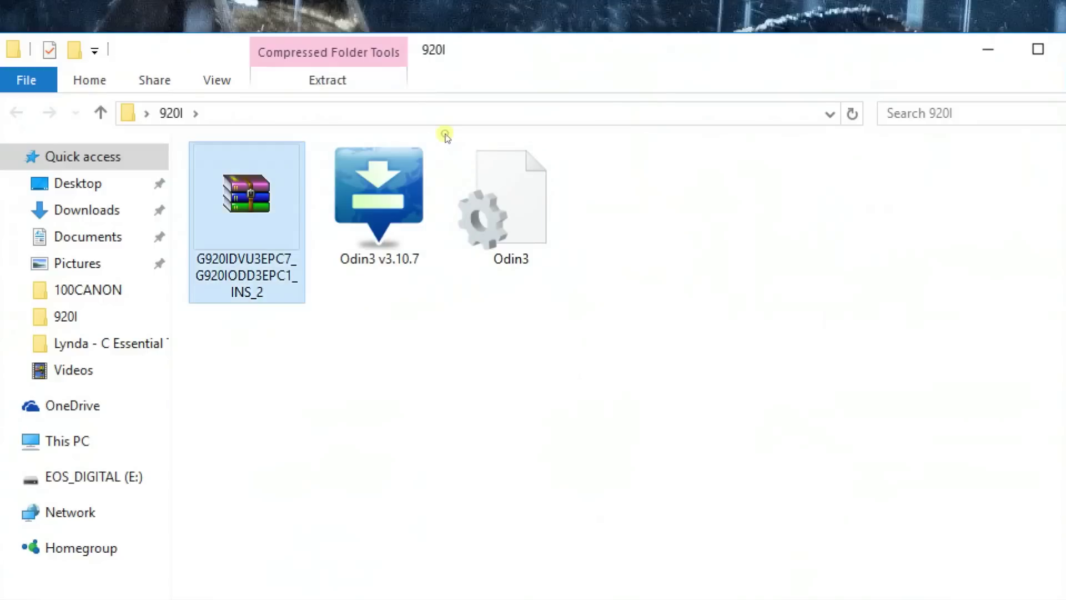
{"action": "key", "text": "shift+F10"}
{"action": "key", "text": "Down"}
{"action": "key", "text": "Down"}
{"action": "key", "text": "Down"}
{"action": "key", "text": "Down"}
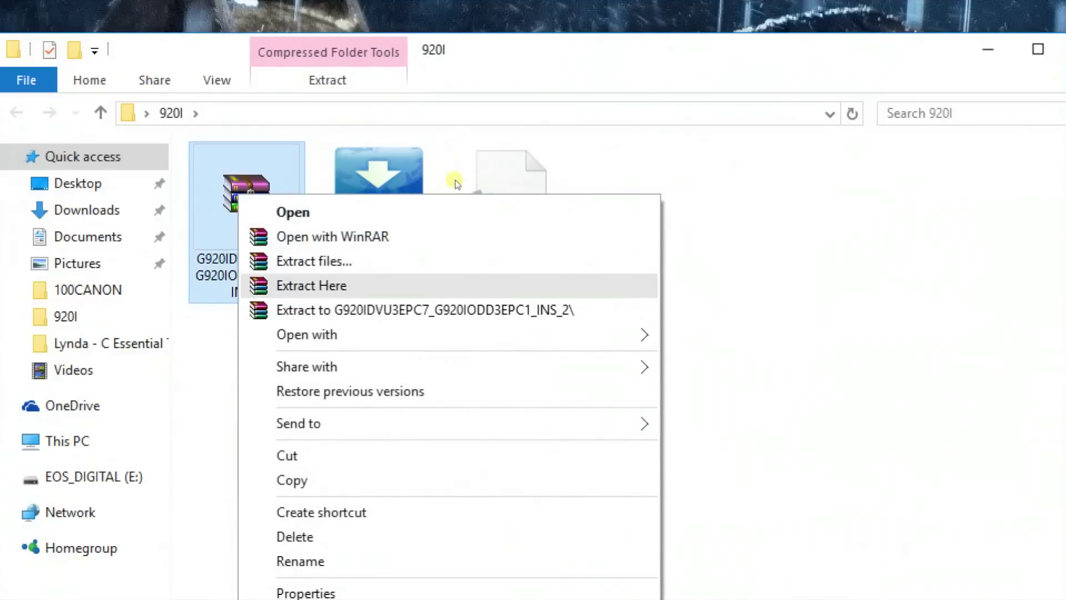
Step: Extract the G920 firmware archive here to get the HOME.tar.md5 file
{"action": "key", "text": "Return"}
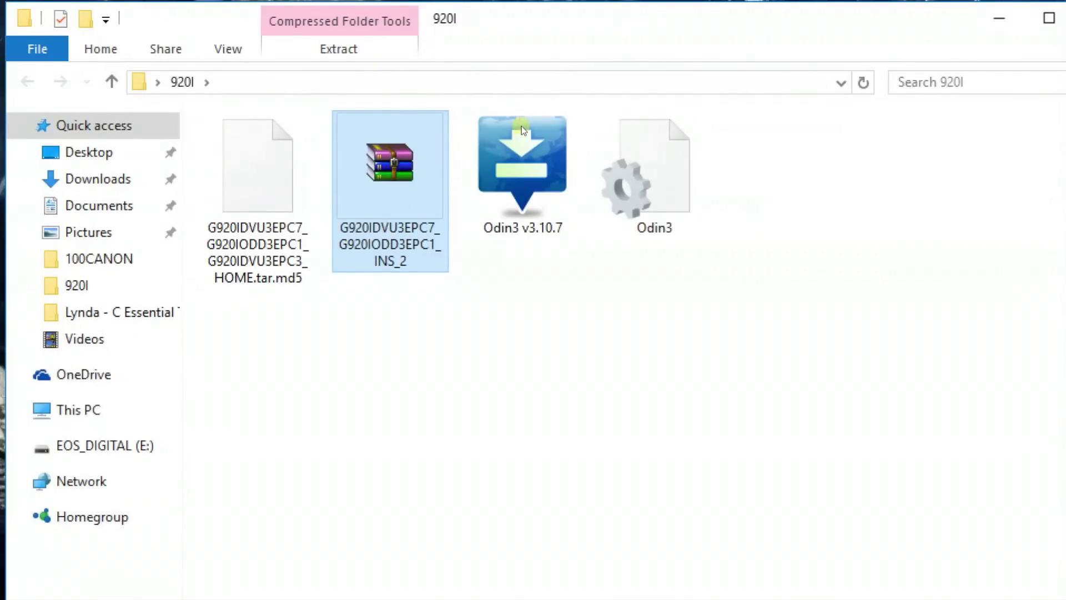
Step: Delete the firmware archive and switch the 920I folder to Details view
{"action": "key", "text": "Delete"}
{"action": "key", "text": "alt+v"}
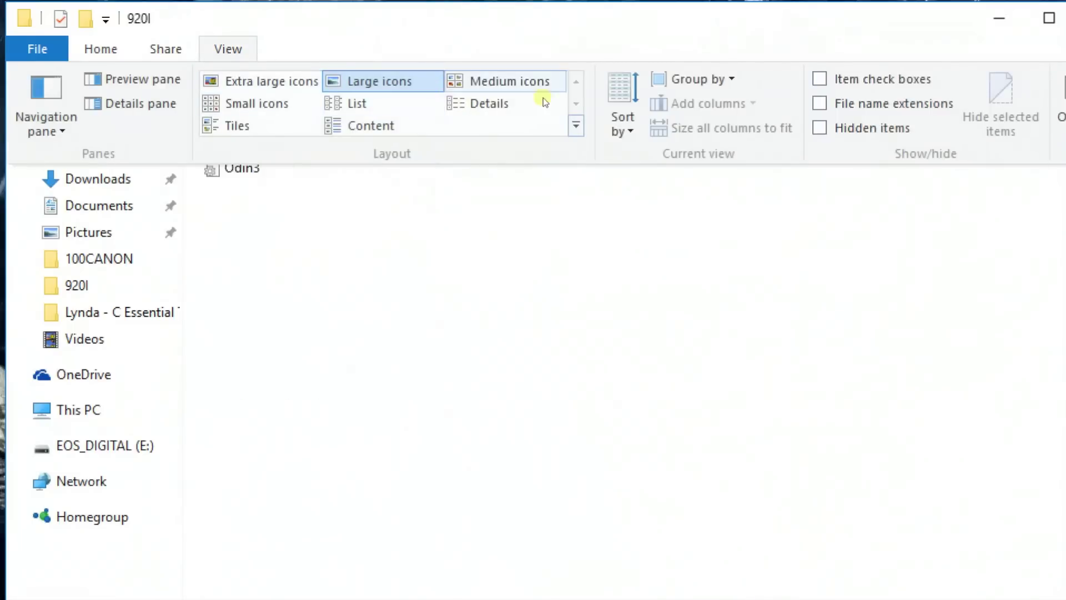
{"action": "left_click", "coordinate": [493, 103]}
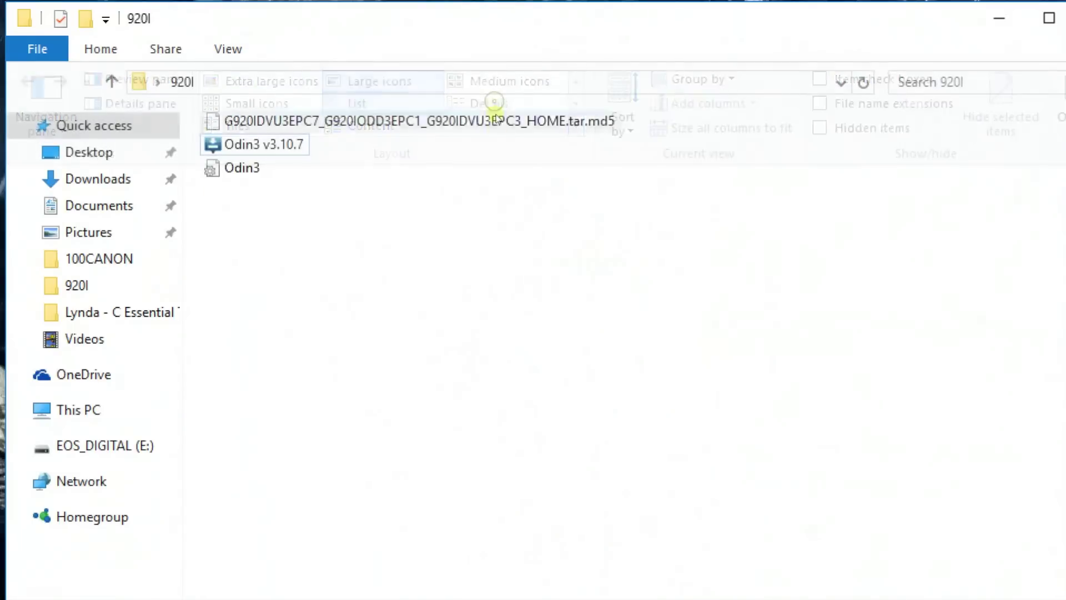
{"action": "left_click", "coordinate": [618, 115]}
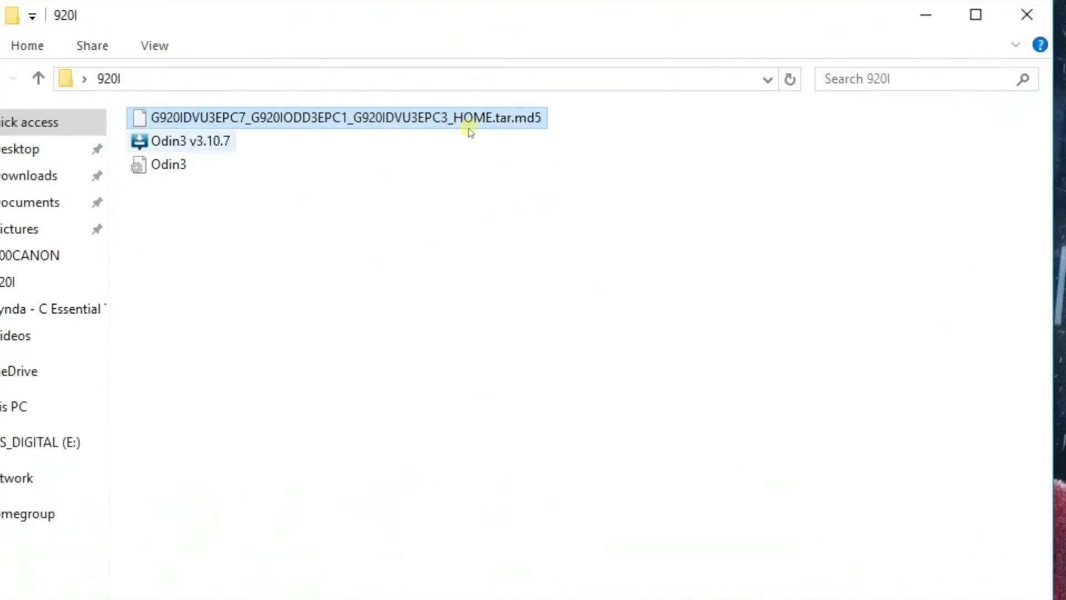
{"action": "key", "text": "Down"}
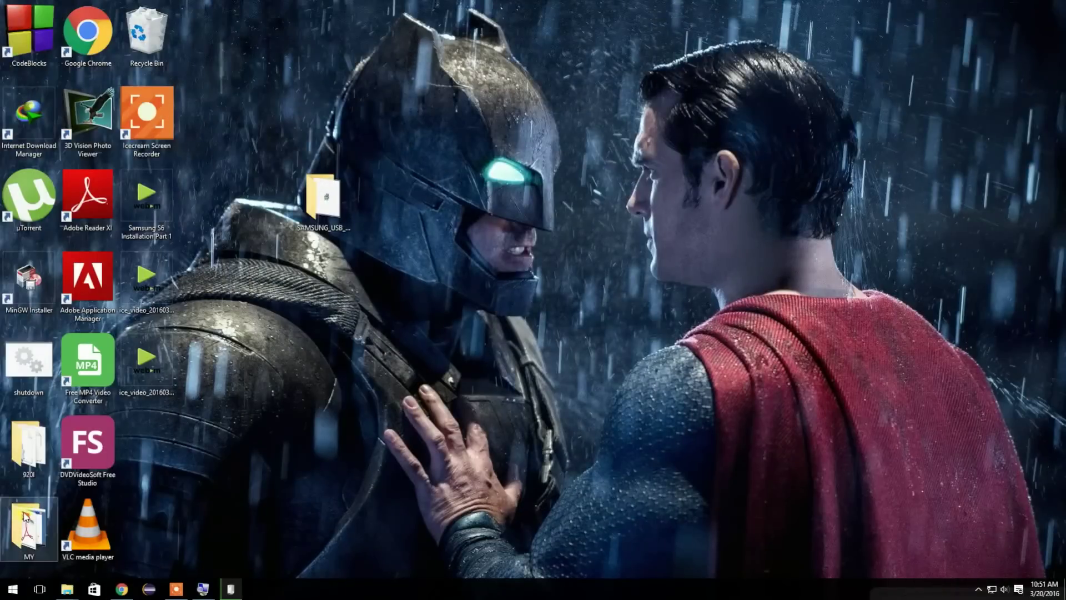
Step: Reopen the 920I folder from the desktop
{"action": "double_click", "coordinate": [27, 449]}
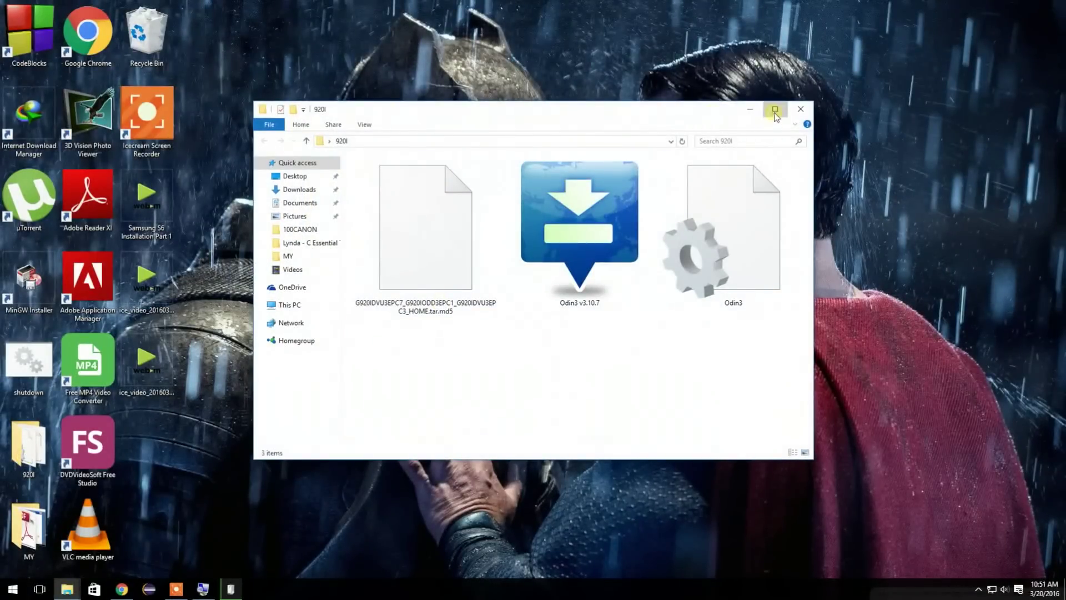
Step: Run Odin3 v3.10.7 as administrator from the 920I folder, accepting the UAC prompt
{"action": "left_click", "coordinate": [775, 109]}
{"action": "left_click_drag", "start_coordinate": [623, 240], "coordinate": [97, 53]}
{"action": "left_click", "coordinate": [305, 293]}
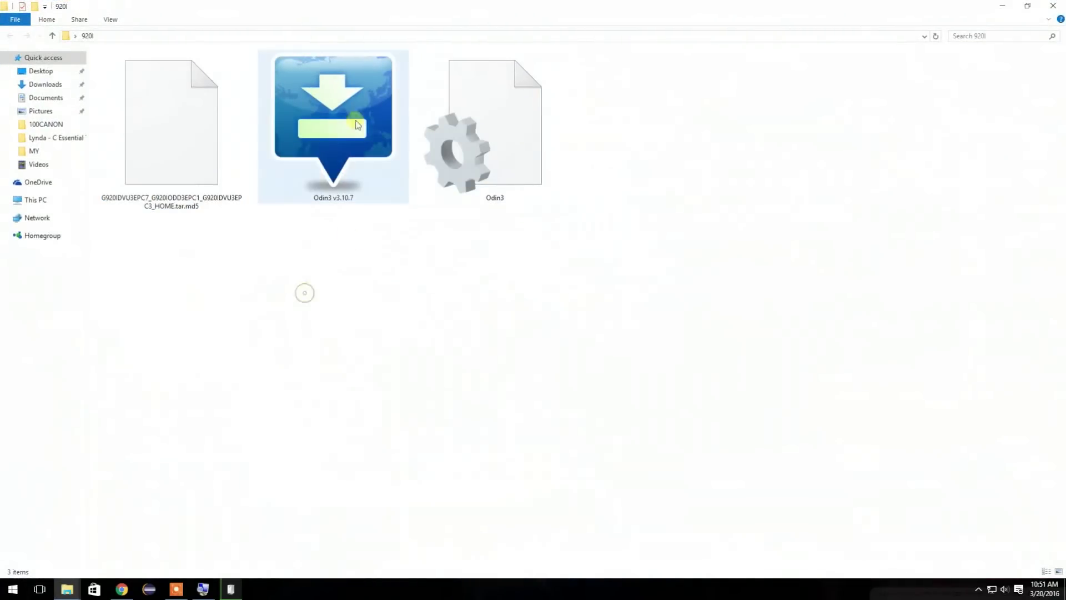
{"action": "right_click", "coordinate": [344, 103]}
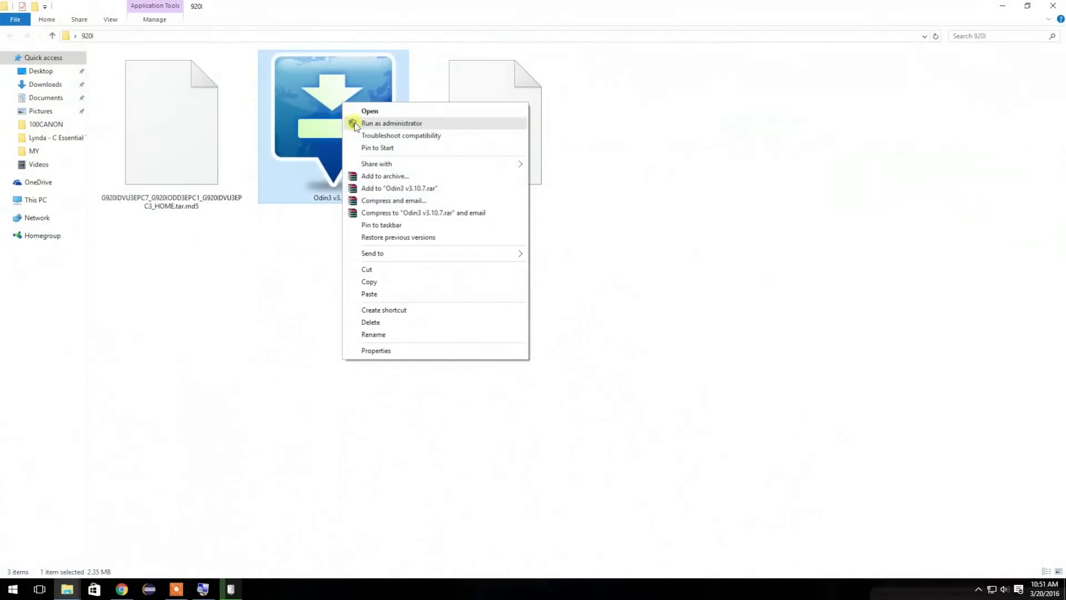
{"action": "left_click", "coordinate": [356, 123]}
{"action": "left_click", "coordinate": [593, 323]}
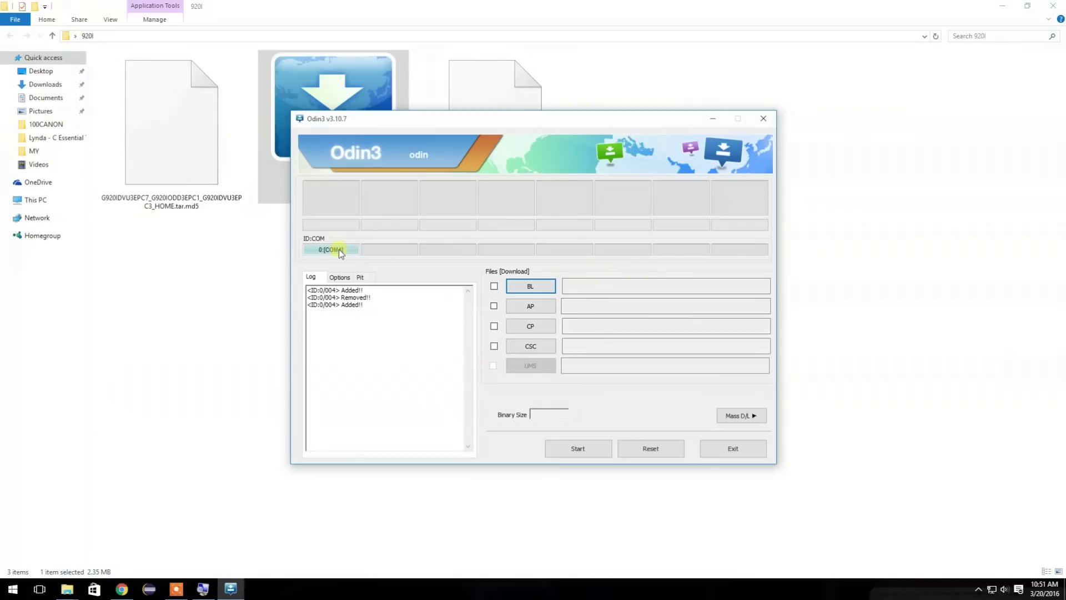
Step: Load the HOME.tar.md5 firmware file into Odin's AP slot
{"action": "left_click", "coordinate": [531, 306]}
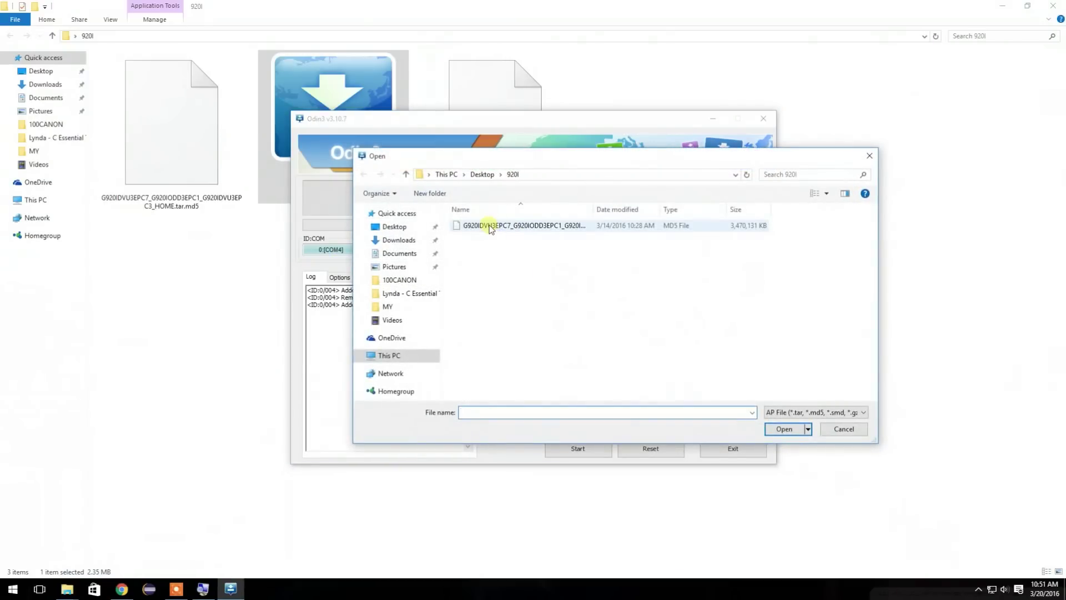
{"action": "left_click_drag", "start_coordinate": [593, 207], "coordinate": [690, 207]}
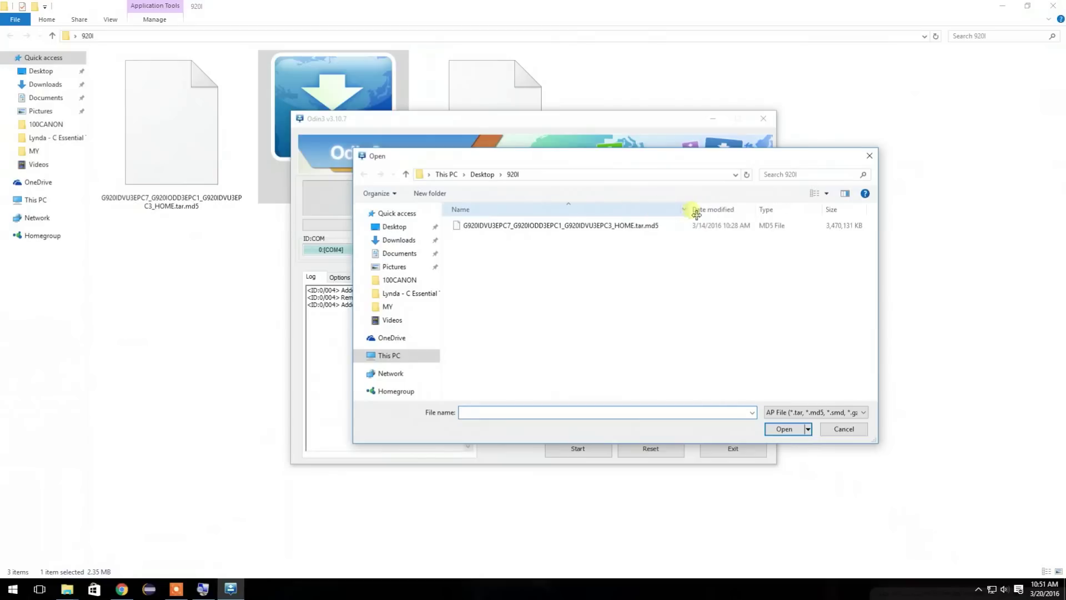
{"action": "left_click", "coordinate": [557, 227]}
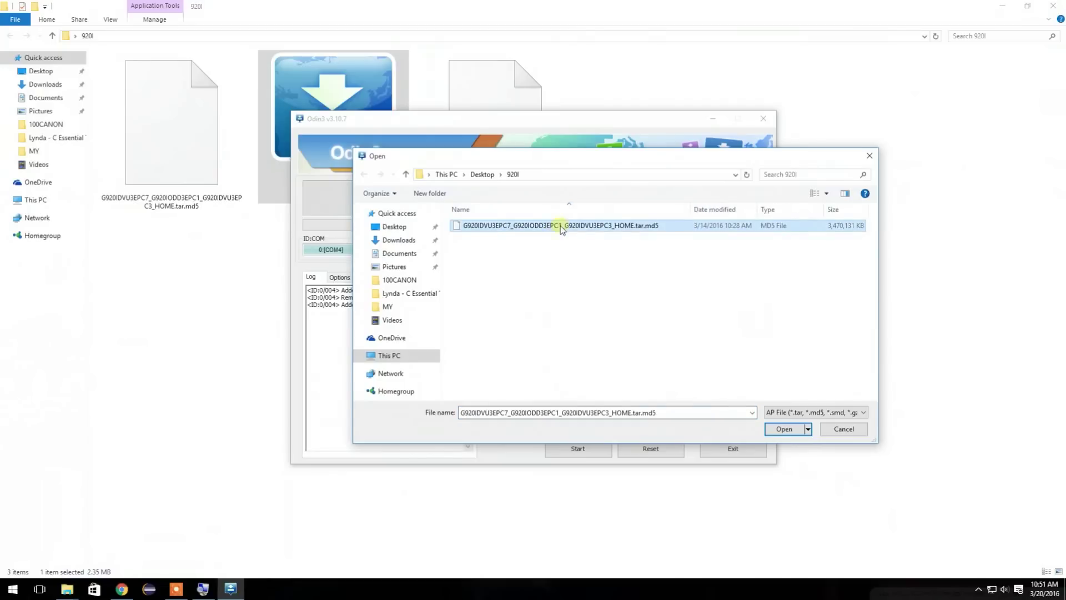
{"action": "left_click", "coordinate": [782, 429]}
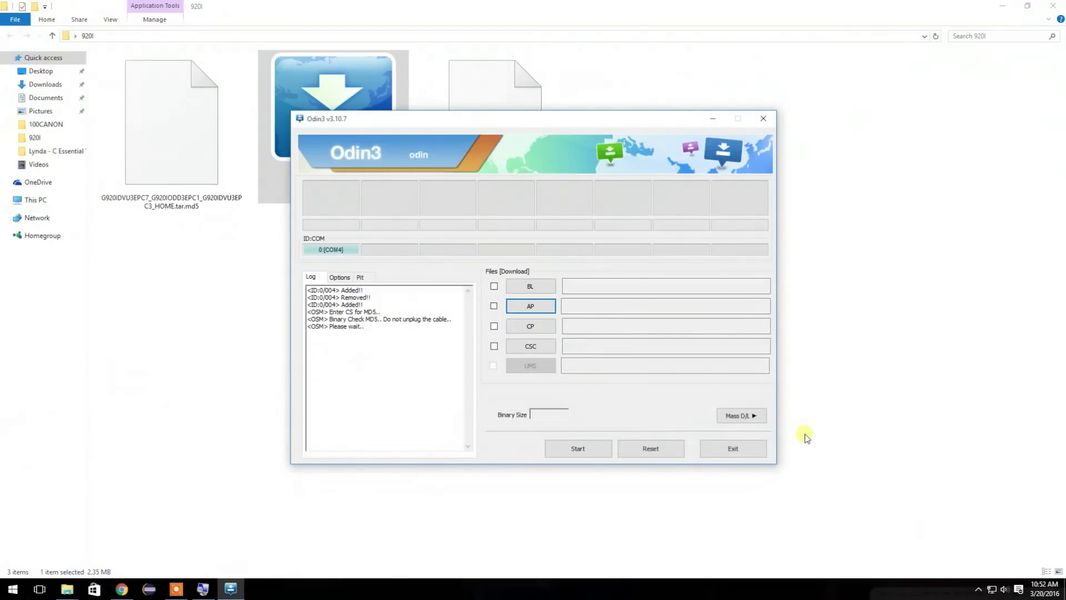
{"action": "left_click", "coordinate": [1002, 6]}
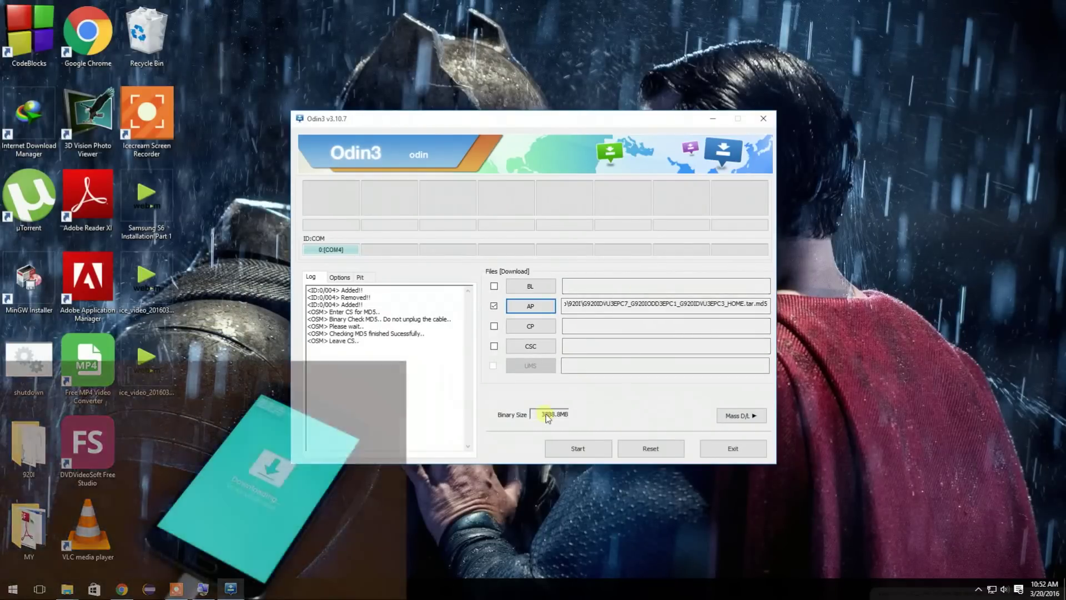
Step: Start flashing the Android 6.0.1 firmware to the Galaxy S6 in download mode
{"action": "left_click", "coordinate": [564, 449]}
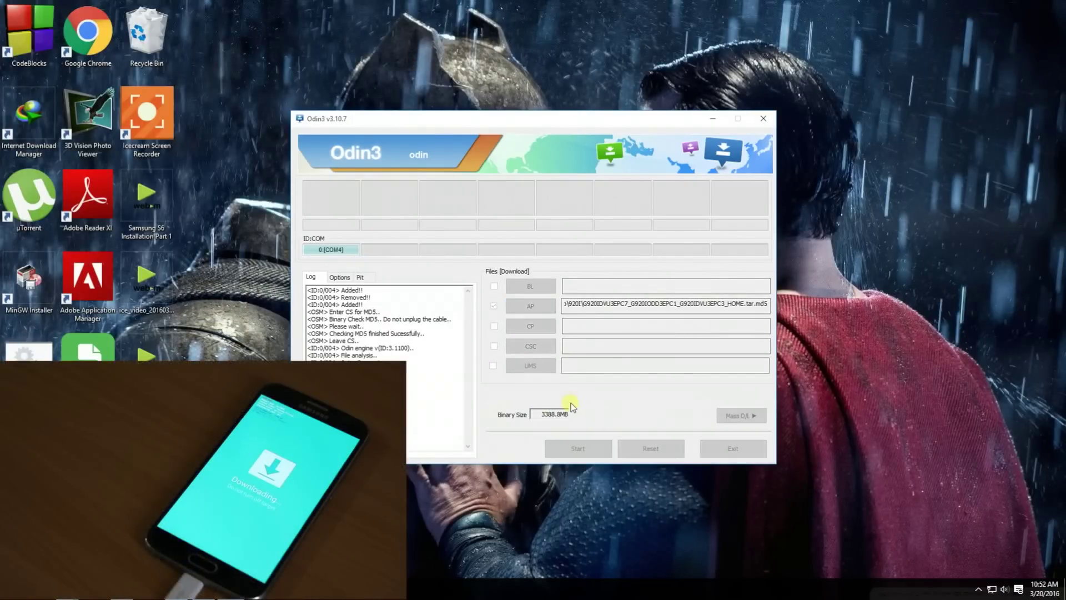